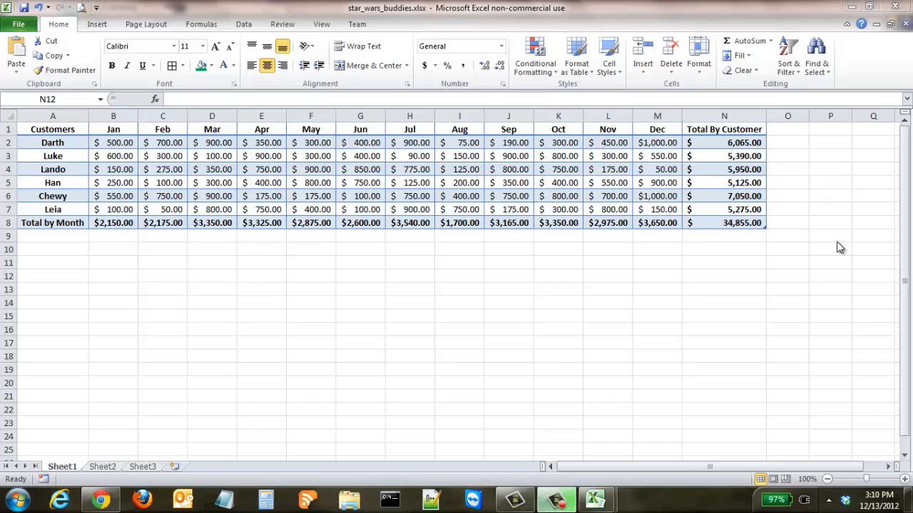
Step: Widen column O to about twice its width and insert a line sparkline in O2 using data range B2:M2
left_click(691, 285)
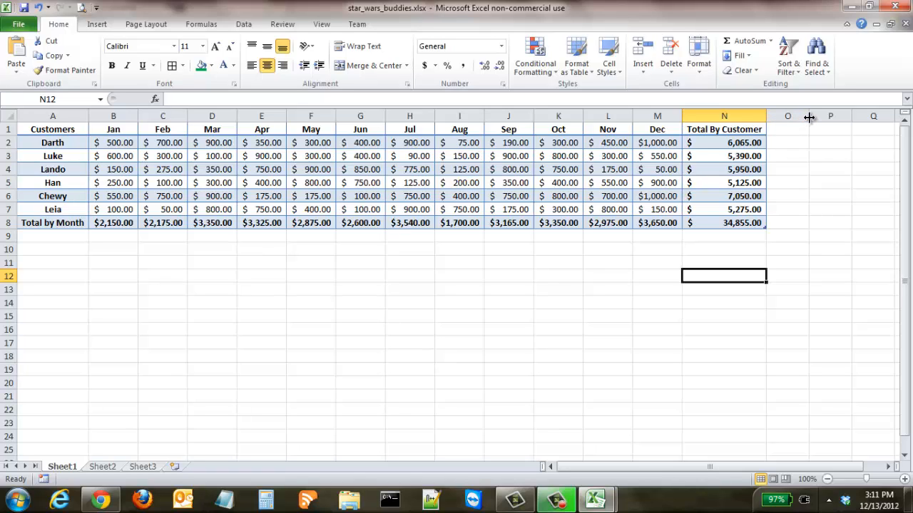
left_click_drag(808, 116, 852, 120)
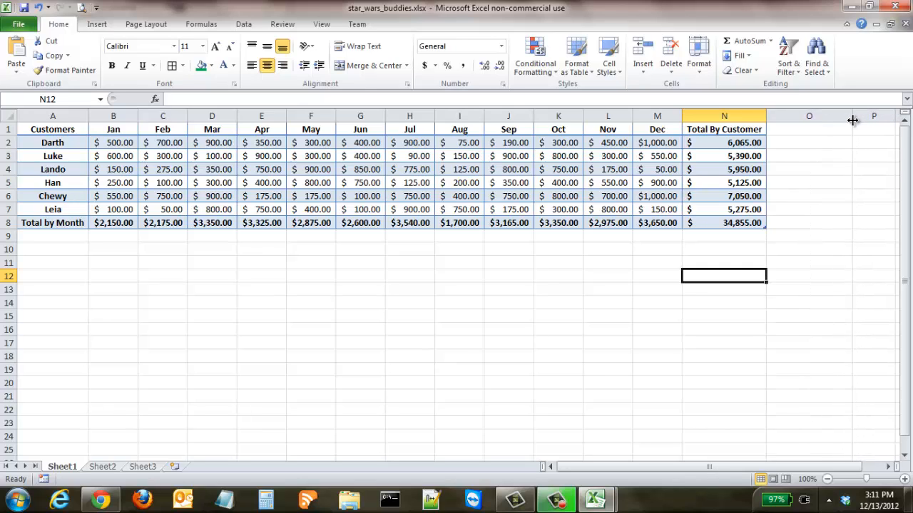
left_click(783, 145)
scroll(784, 146, "down", 1)
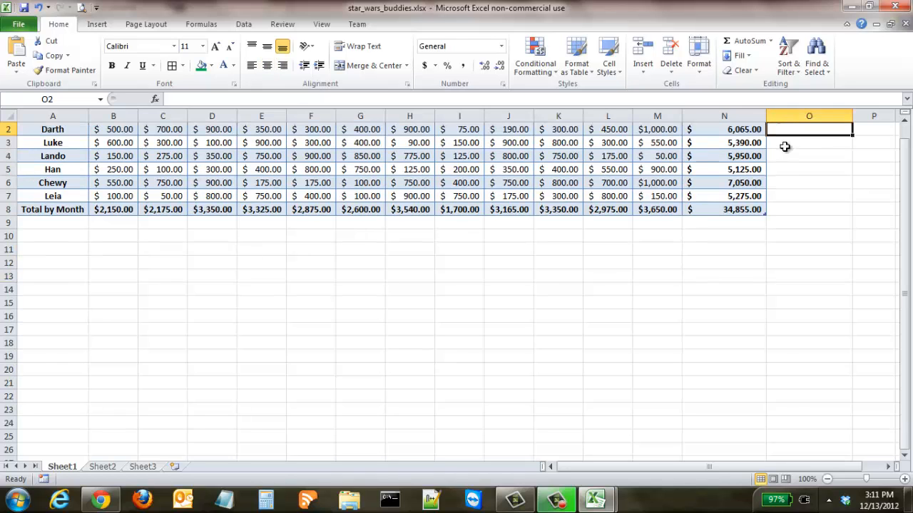
scroll(900, 137, "up", 1)
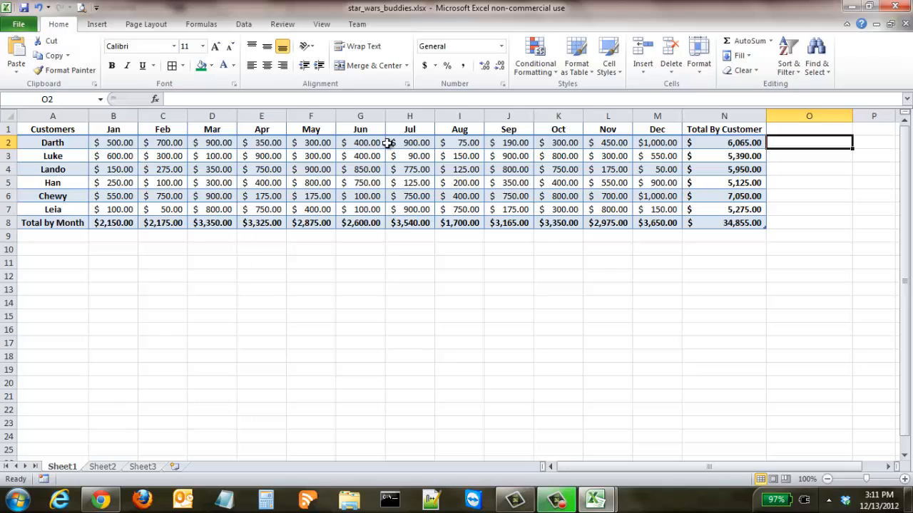
left_click(96, 24)
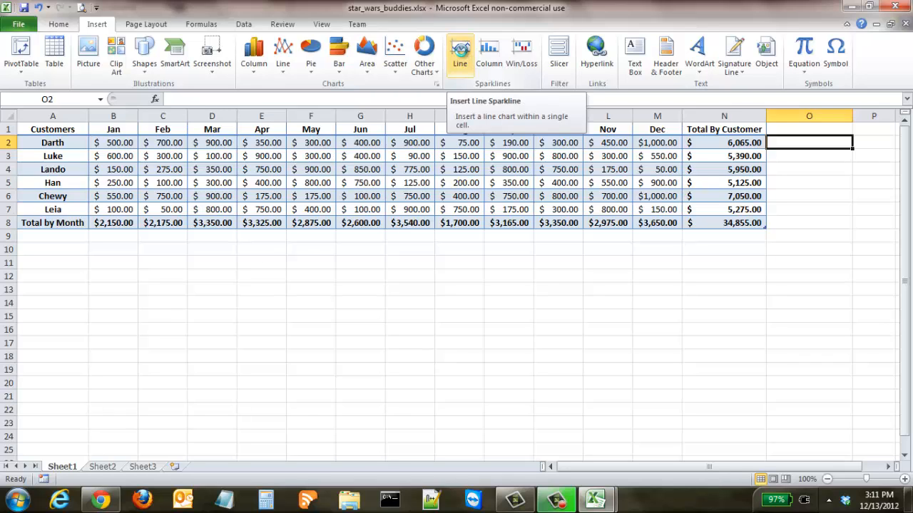
left_click(460, 51)
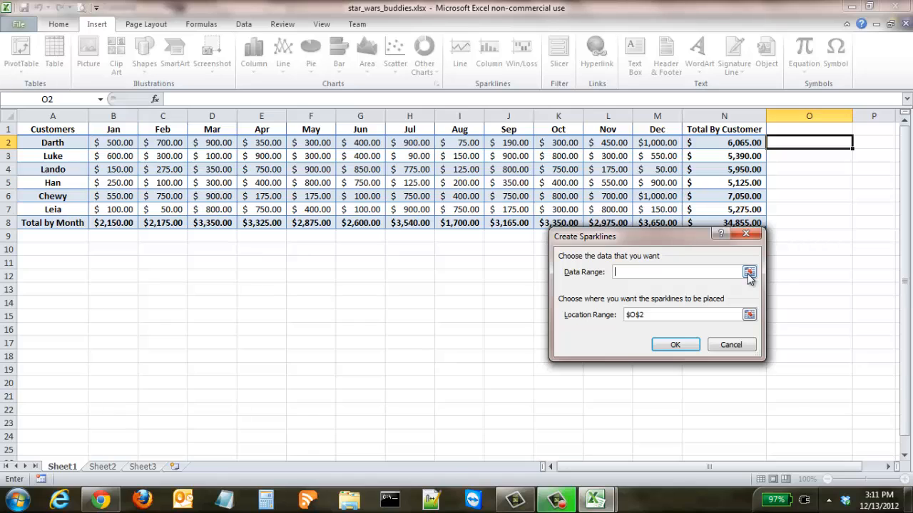
left_click(749, 274)
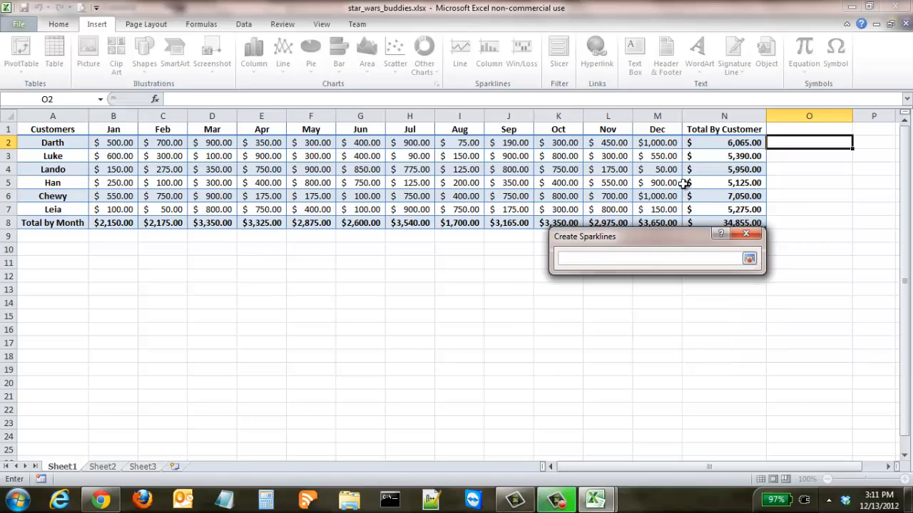
left_click_drag(656, 142, 122, 144)
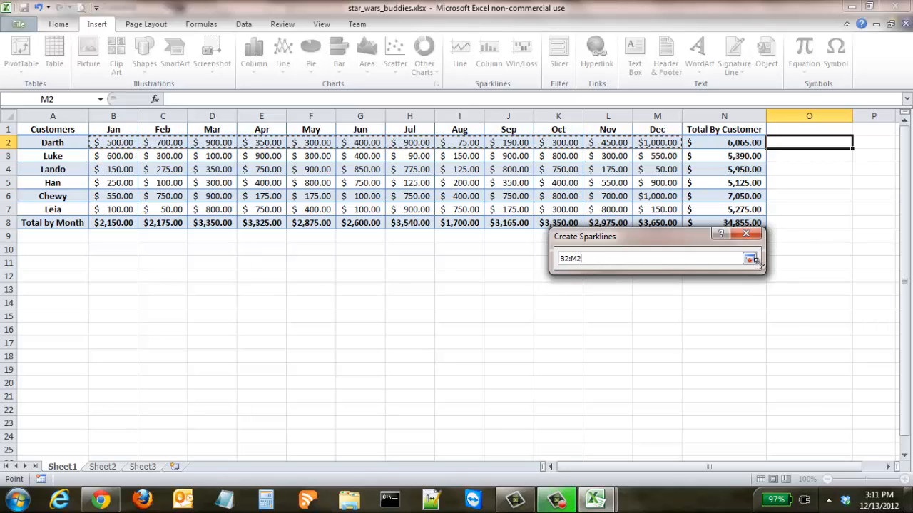
left_click(749, 260)
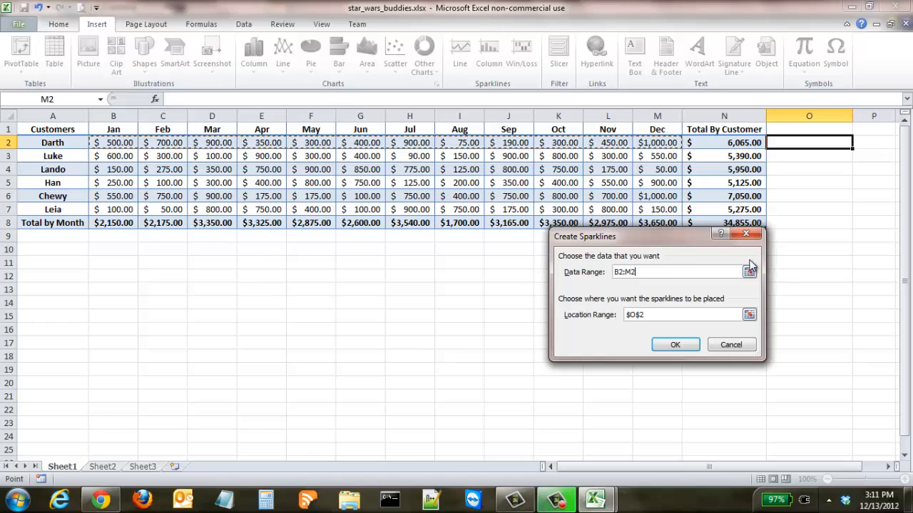
left_click(682, 344)
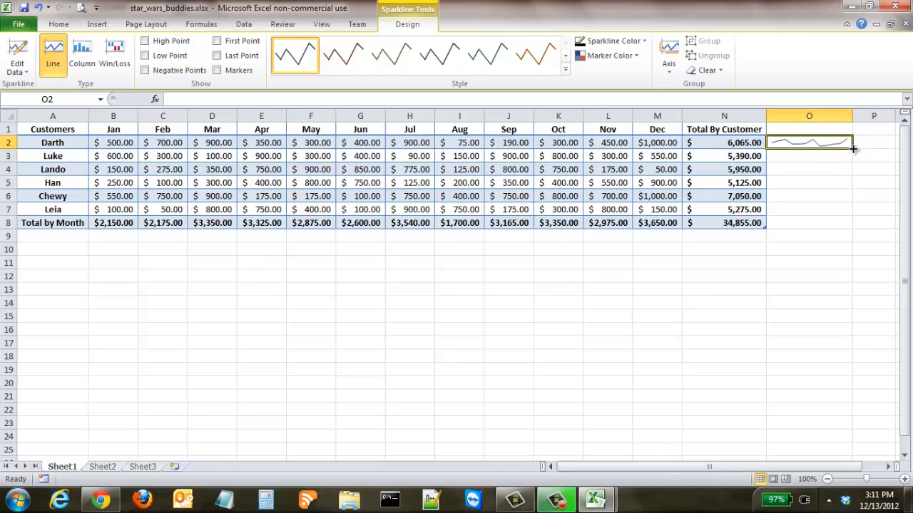
Step: Fill the O2 sparkline down through O7 and show markers on the column O sparklines
left_click_drag(853, 148, 854, 214)
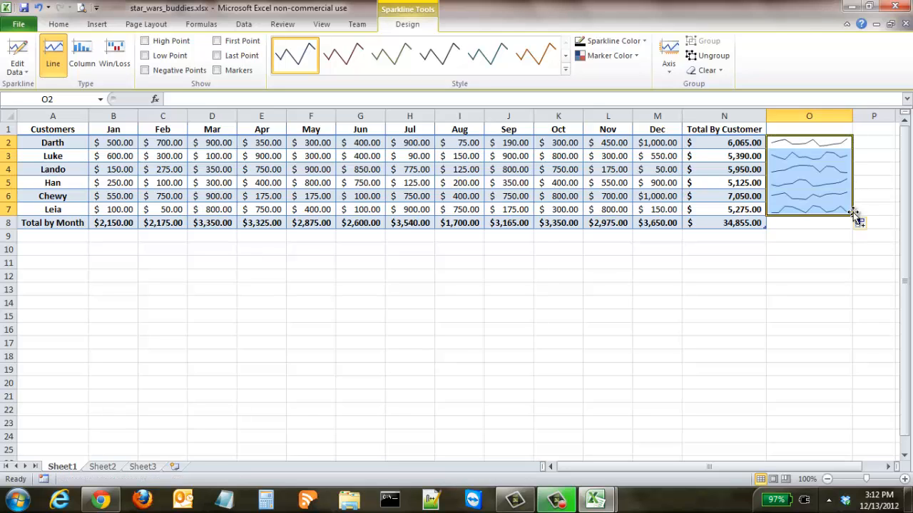
left_click(830, 245)
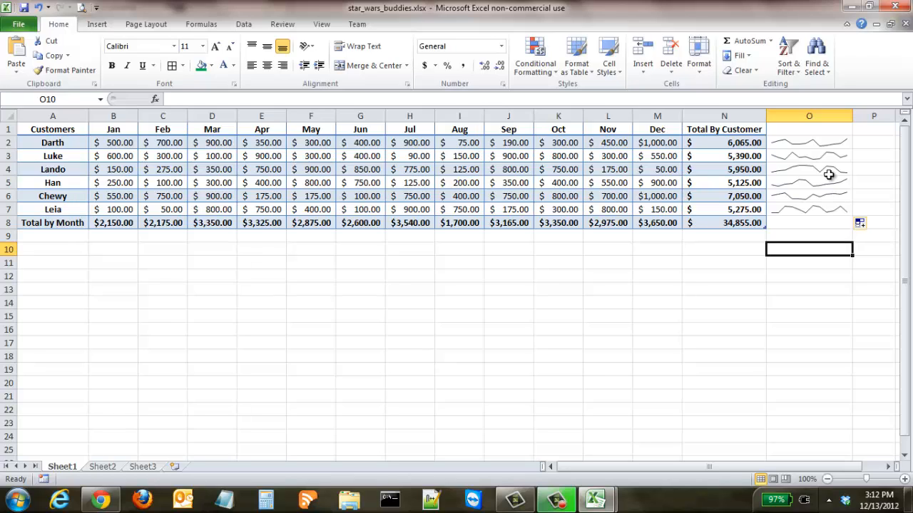
left_click(803, 142)
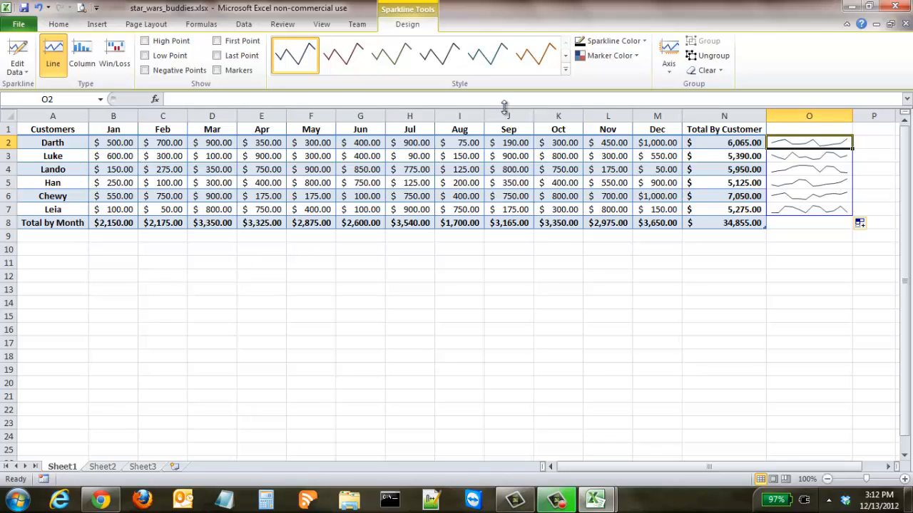
left_click(217, 71)
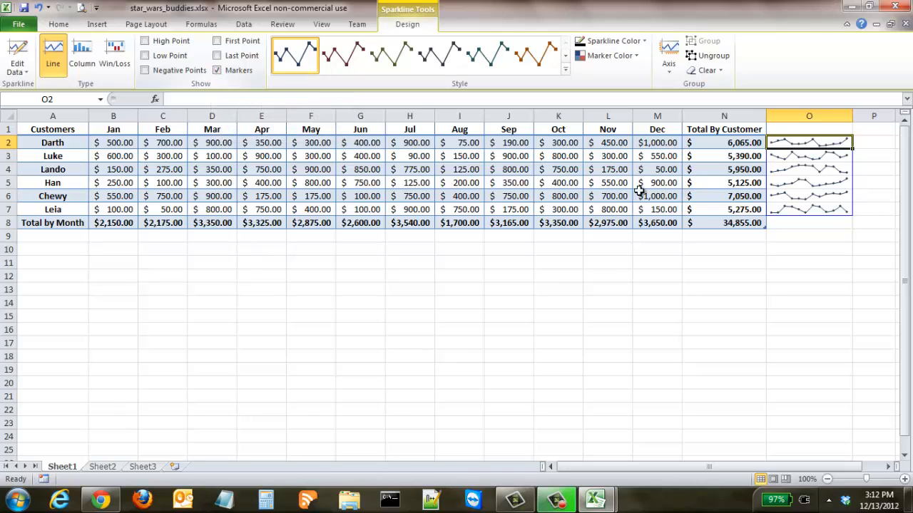
left_click(831, 224)
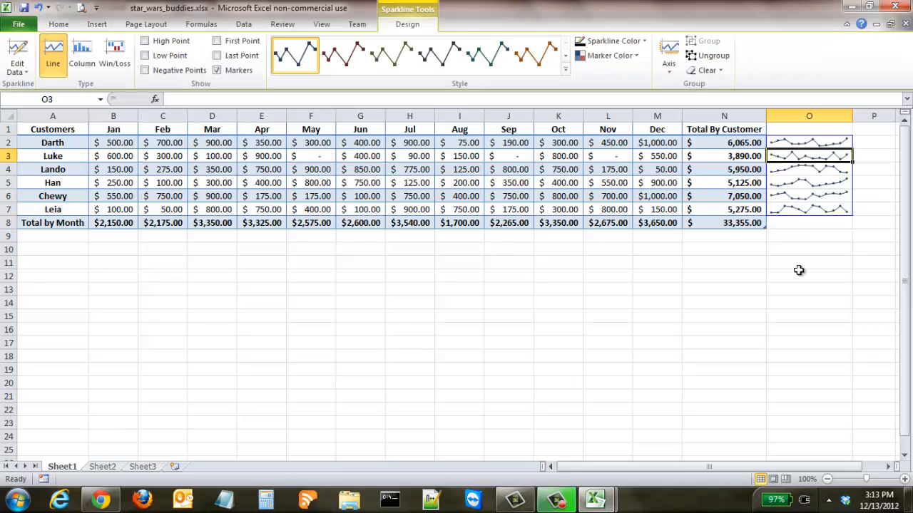
left_click(799, 270)
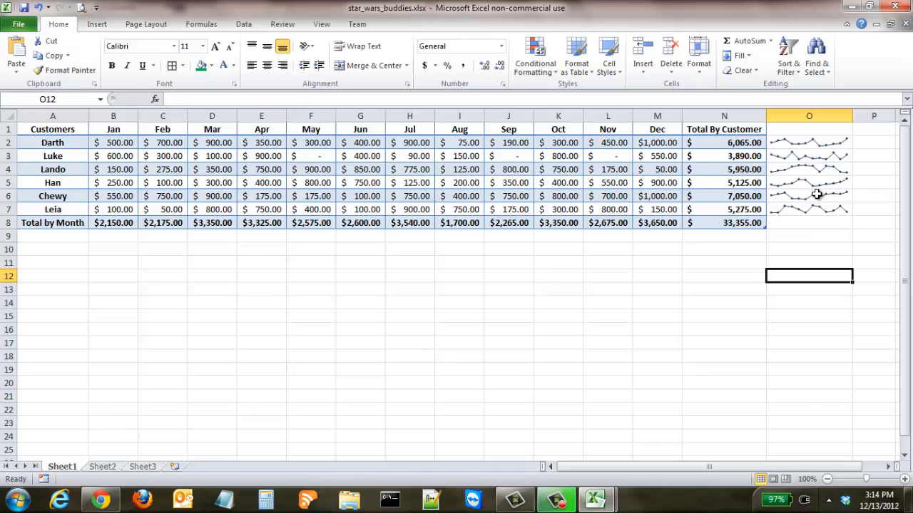
Step: Insert a line sparkline in B9 from data range B2:B7 and fill it across through M9
left_click(112, 237)
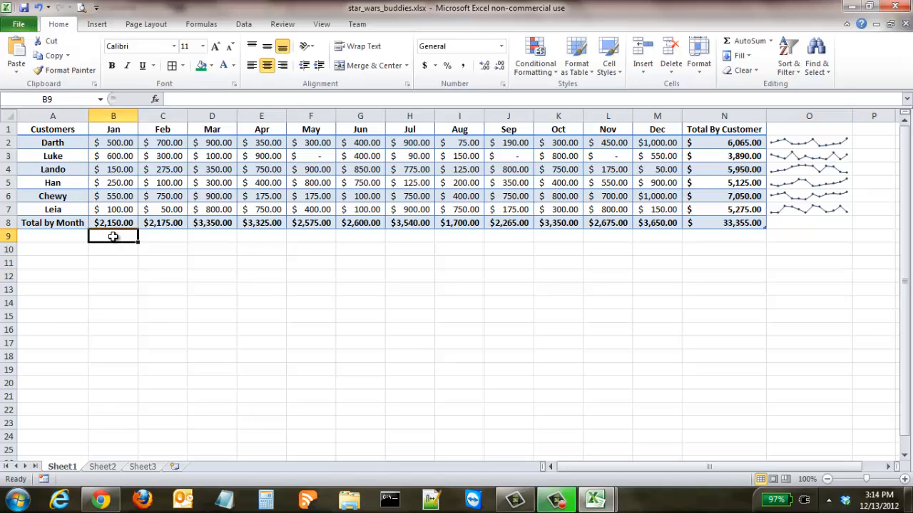
left_click(96, 24)
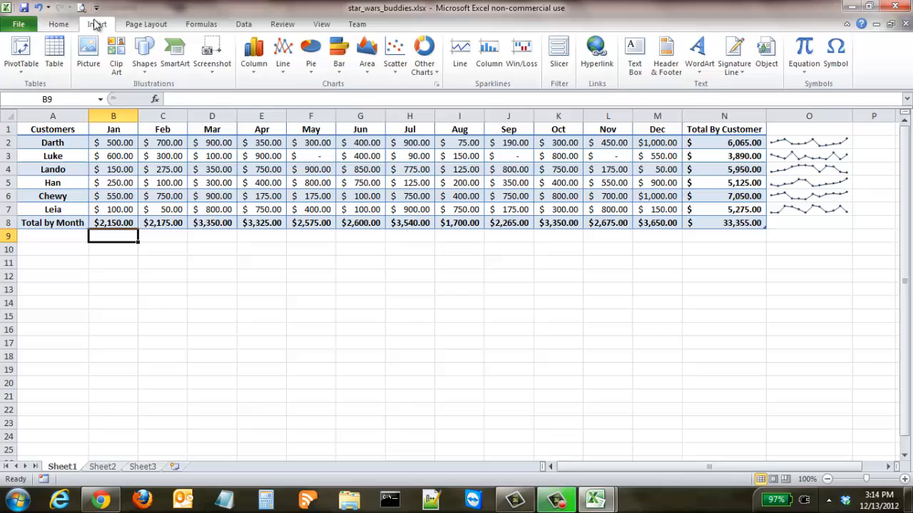
left_click(460, 64)
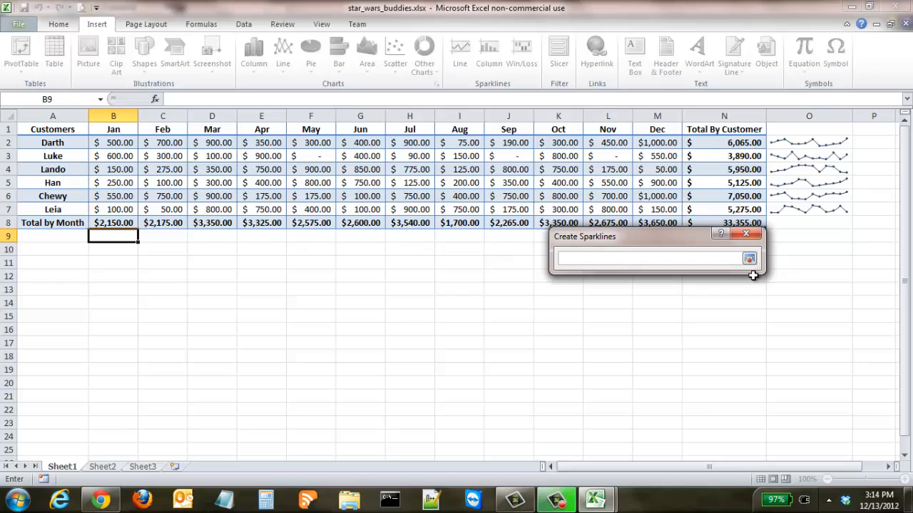
left_click(748, 260)
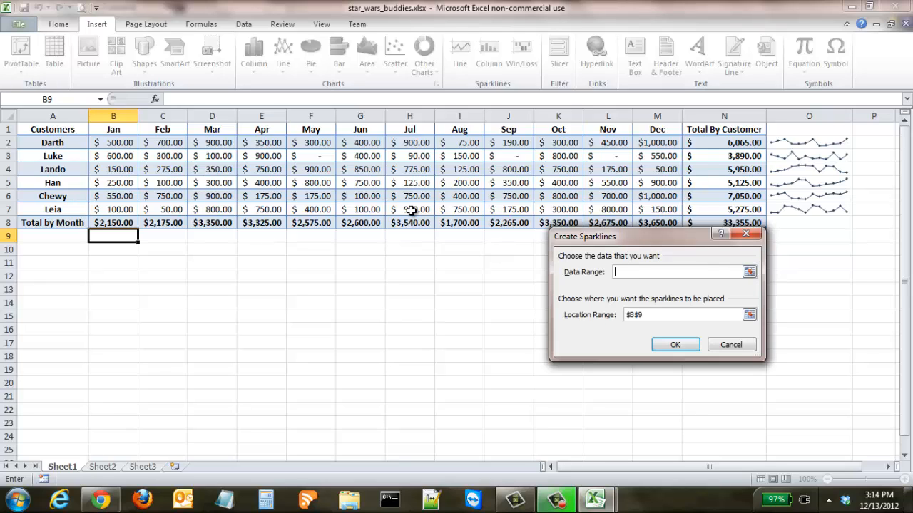
left_click(748, 272)
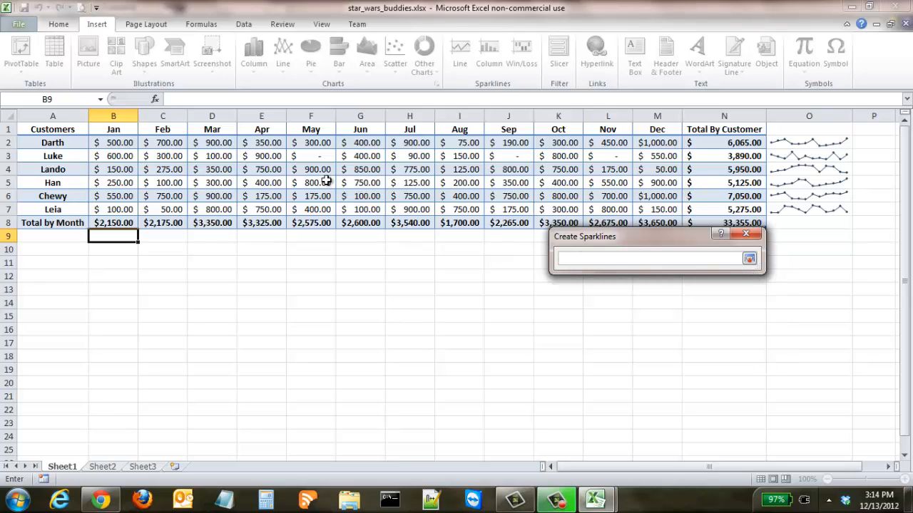
left_click(128, 142)
left_click_drag(128, 143, 123, 206)
left_click(750, 260)
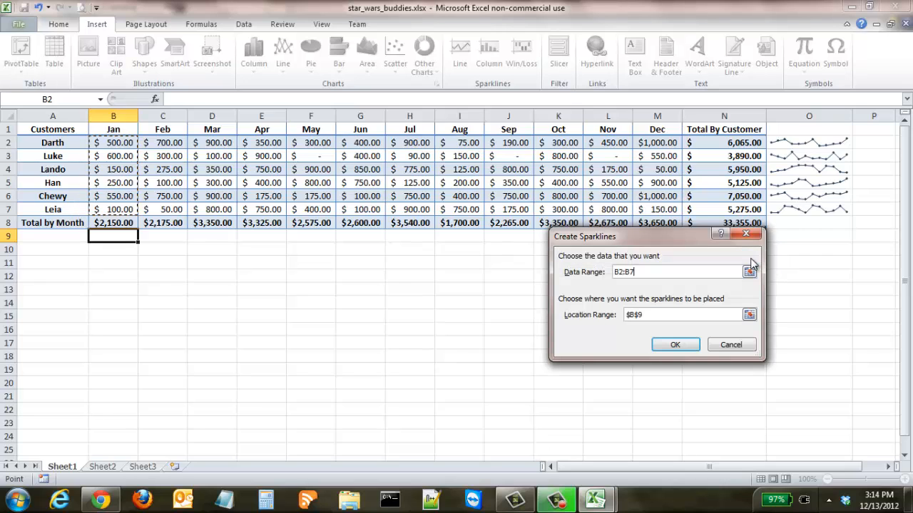
left_click(678, 346)
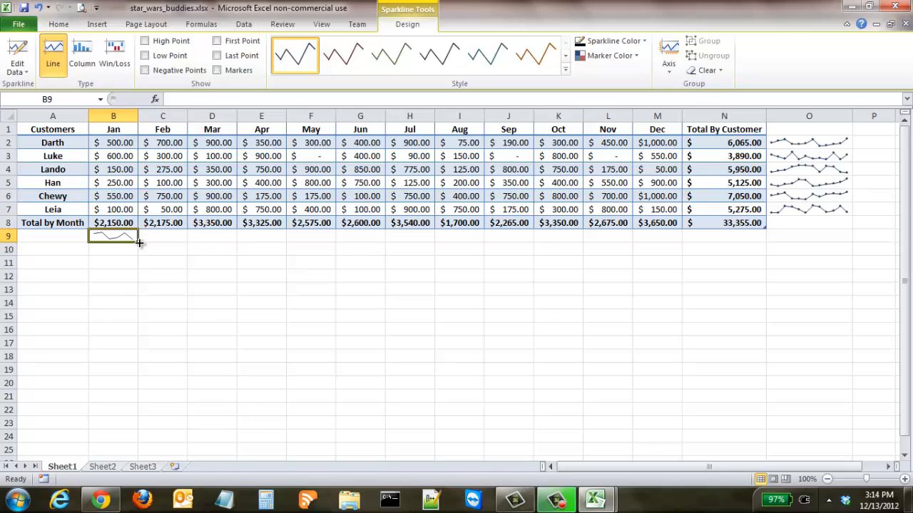
left_click_drag(139, 243, 663, 239)
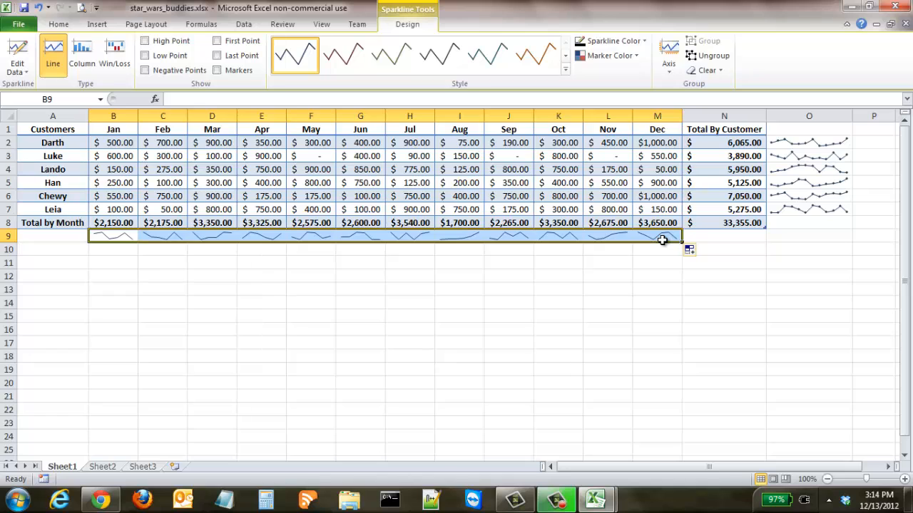
left_click(628, 307)
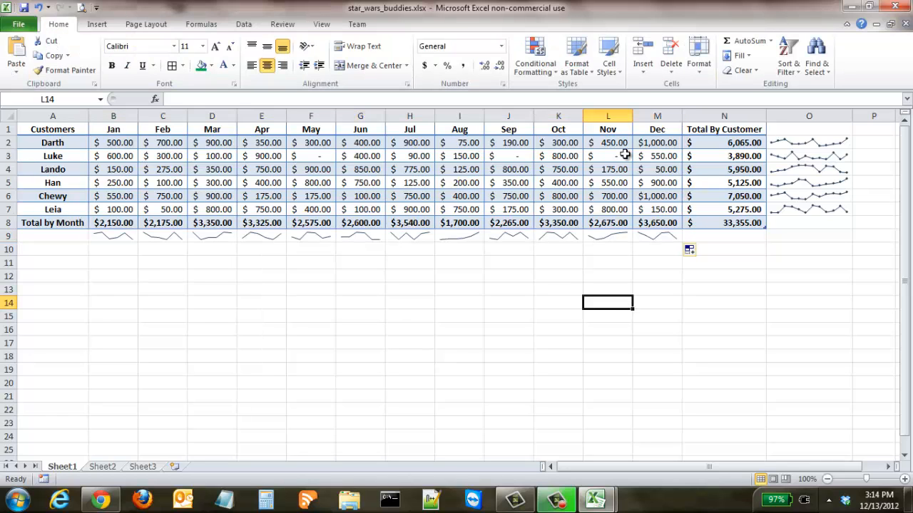
Step: Change the row 9 monthly sparklines to the Column type
left_click(663, 237)
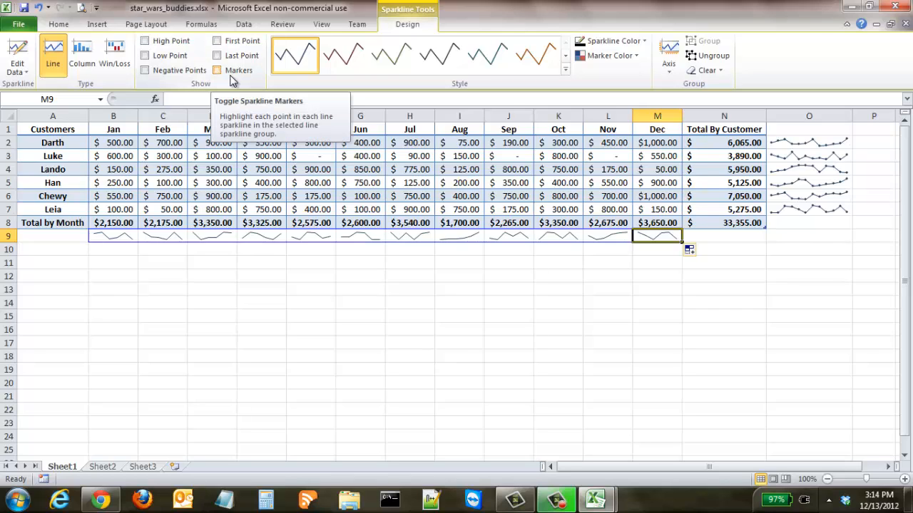
left_click(86, 66)
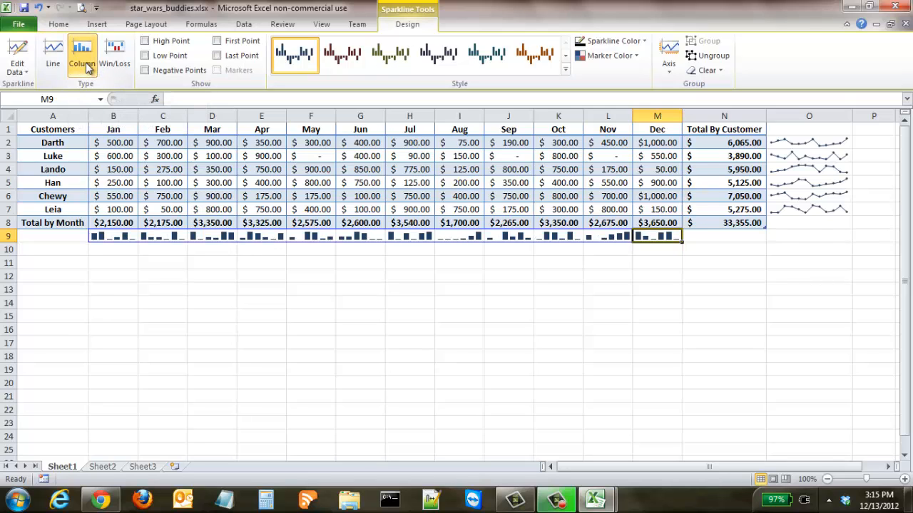
left_click(436, 273)
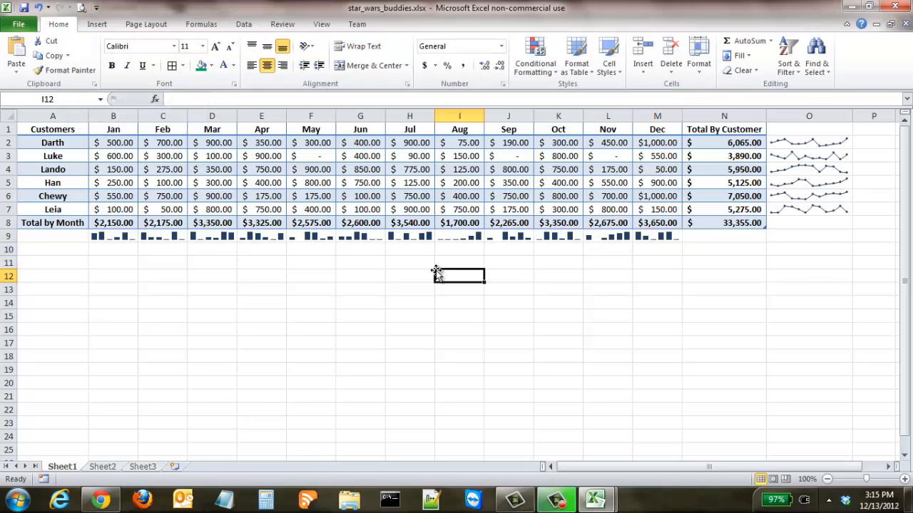
Step: Change the row 9 monthly sparklines to the Win/Loss type
left_click(421, 236)
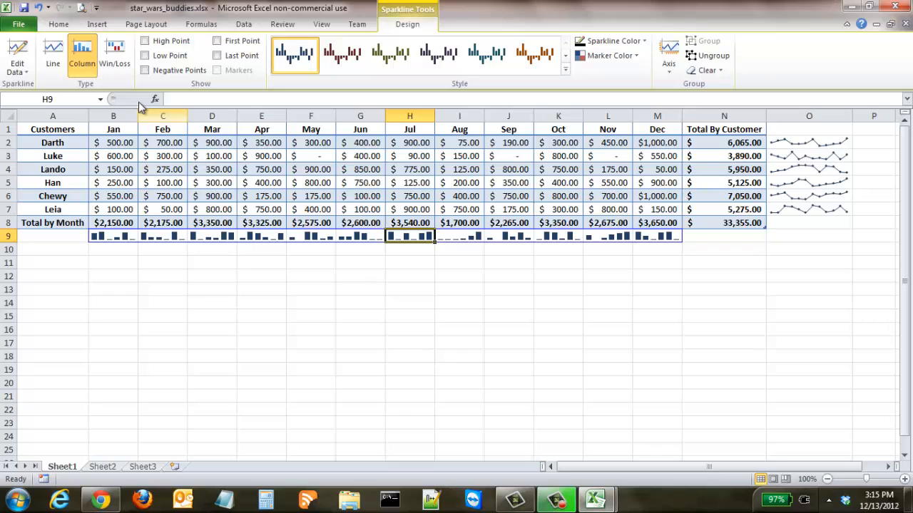
left_click(116, 64)
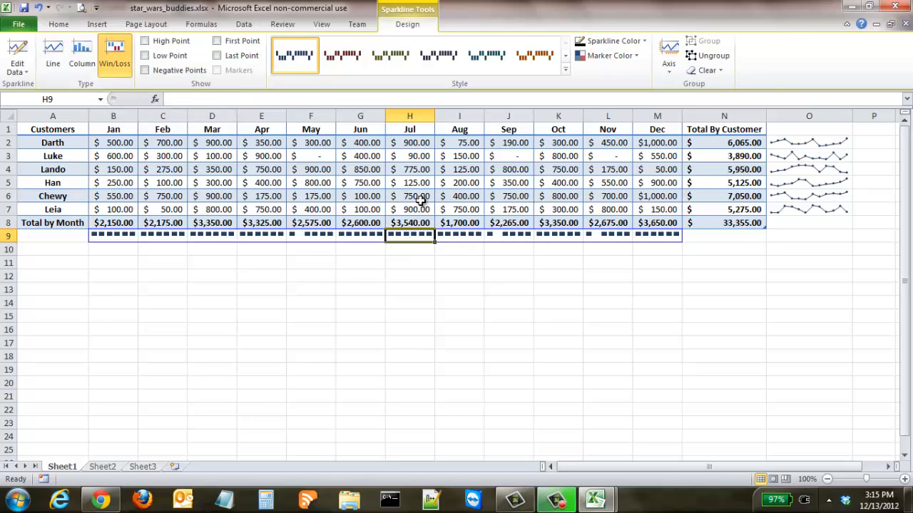
Step: Make two July amounts negative by entering -750 in H6 and -90 in H3
left_click(420, 200)
type("-750")
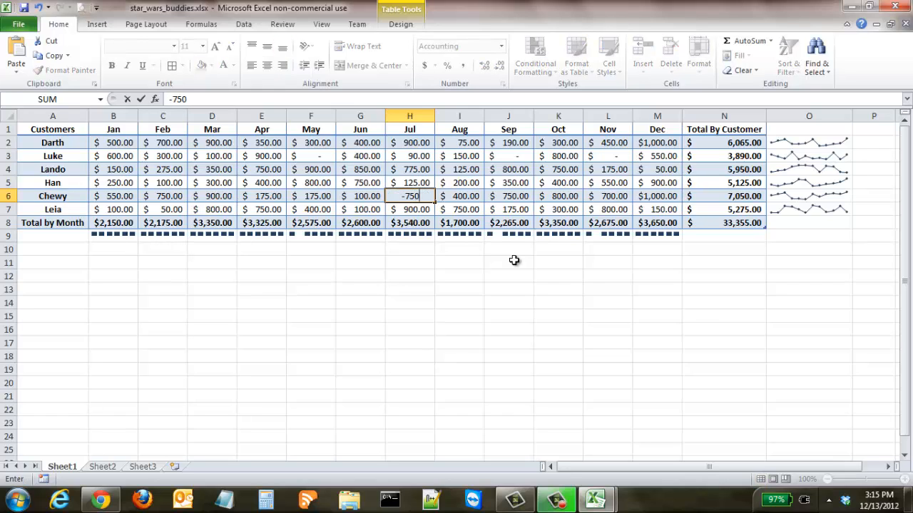
key("Return")
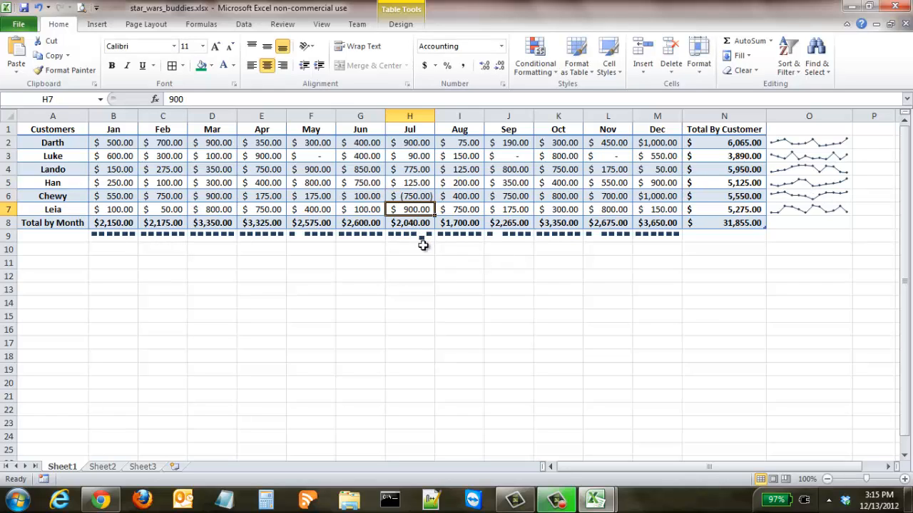
left_click(421, 159)
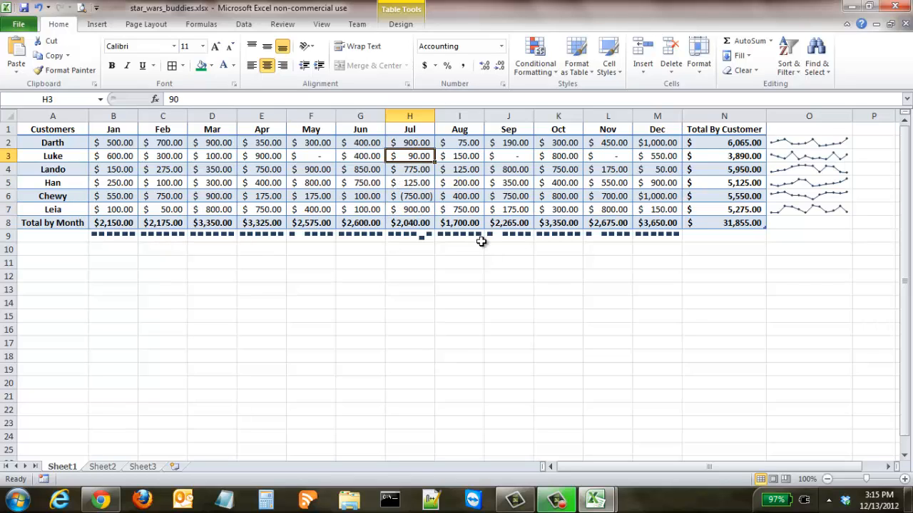
type("-90")
key("Return")
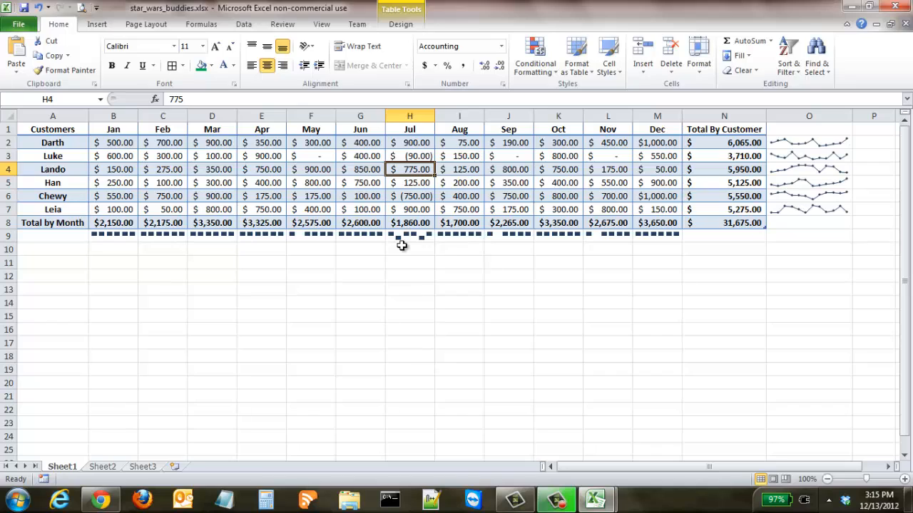